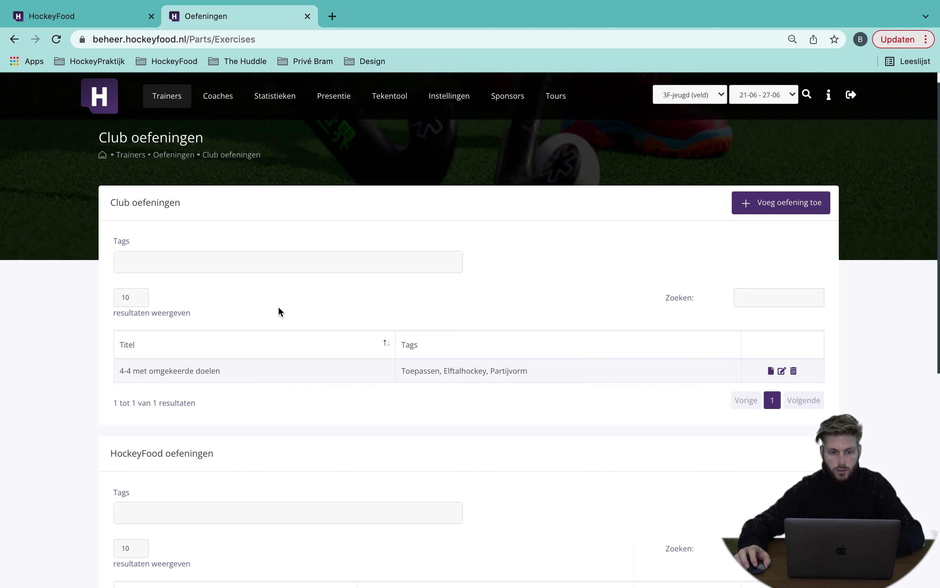
- Open the exercises overview and look through the club exercises and the HockeyFood exercises
scroll(277, 305, up, 1)
mouse_move(179, 110)
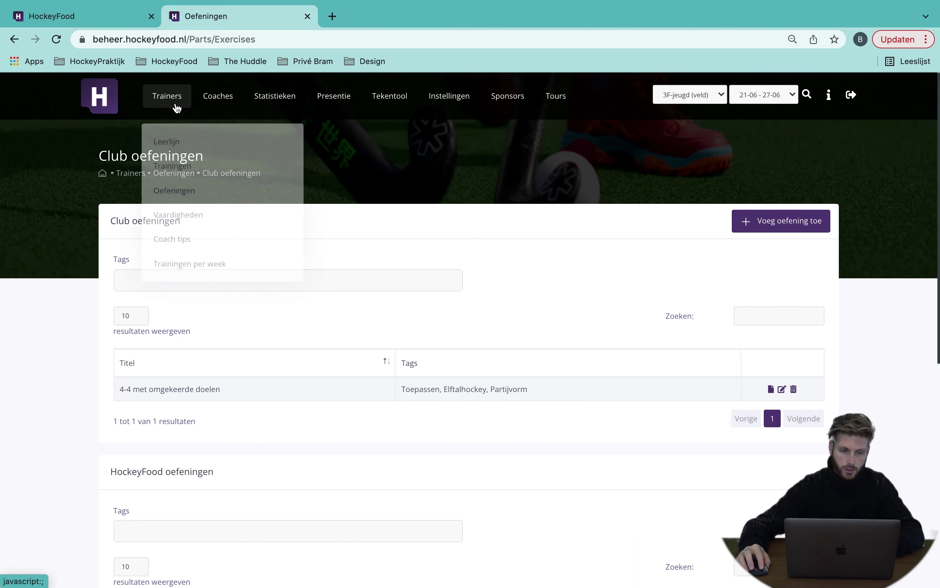
click(181, 188)
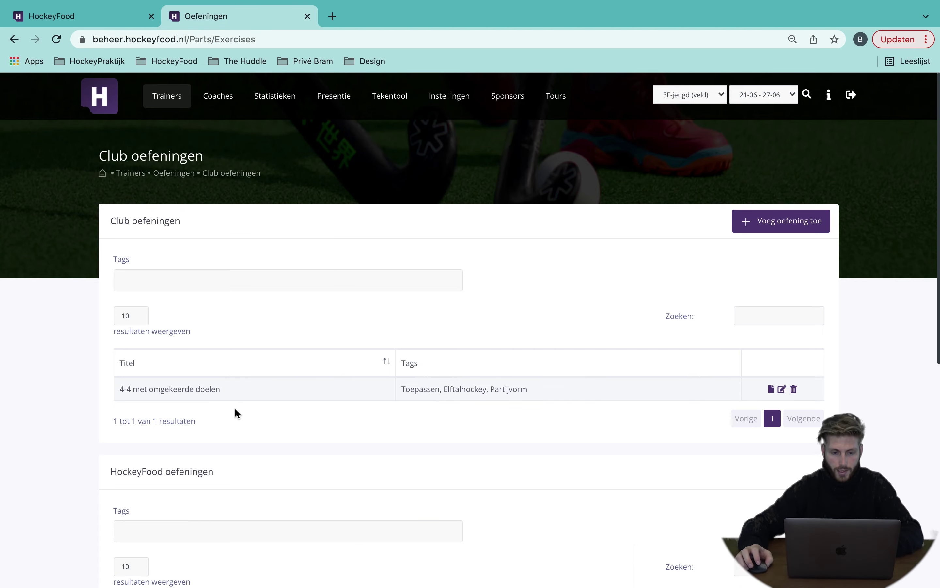
scroll(233, 414, down, 10)
scroll(235, 416, down, 5)
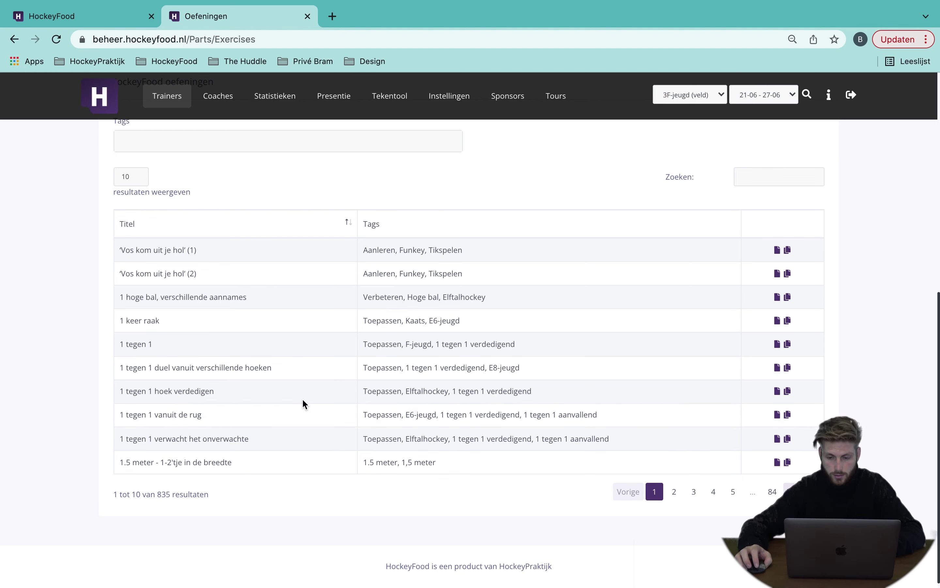
scroll(303, 403, up, 1)
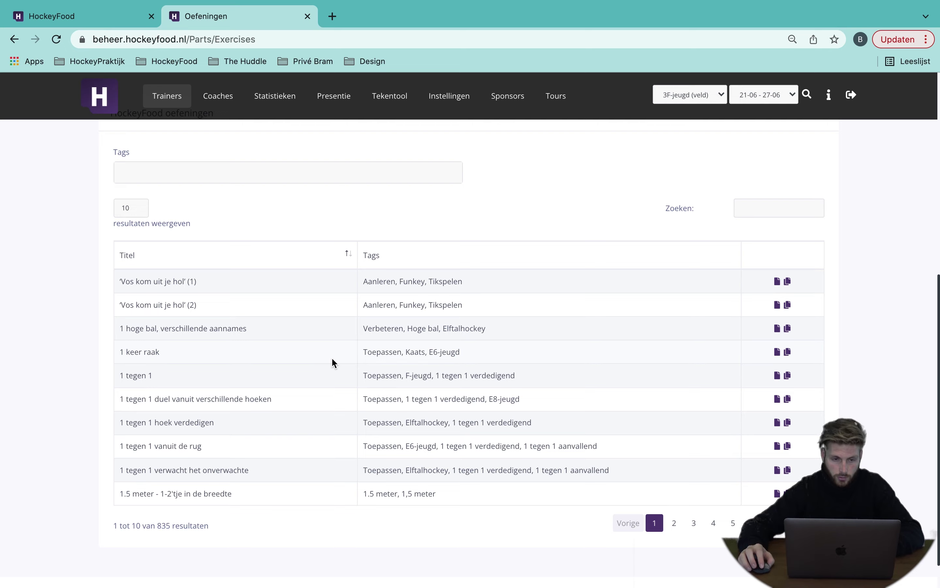
scroll(331, 359, up, 5)
scroll(334, 361, up, 4)
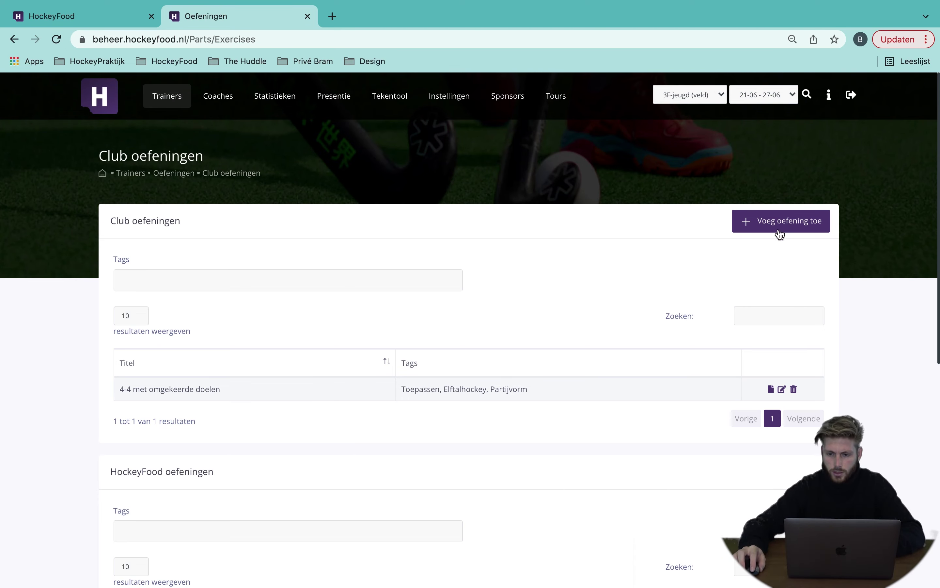
- Start a new club exercise and title it "Oefening 1 aanvallen"
click(775, 221)
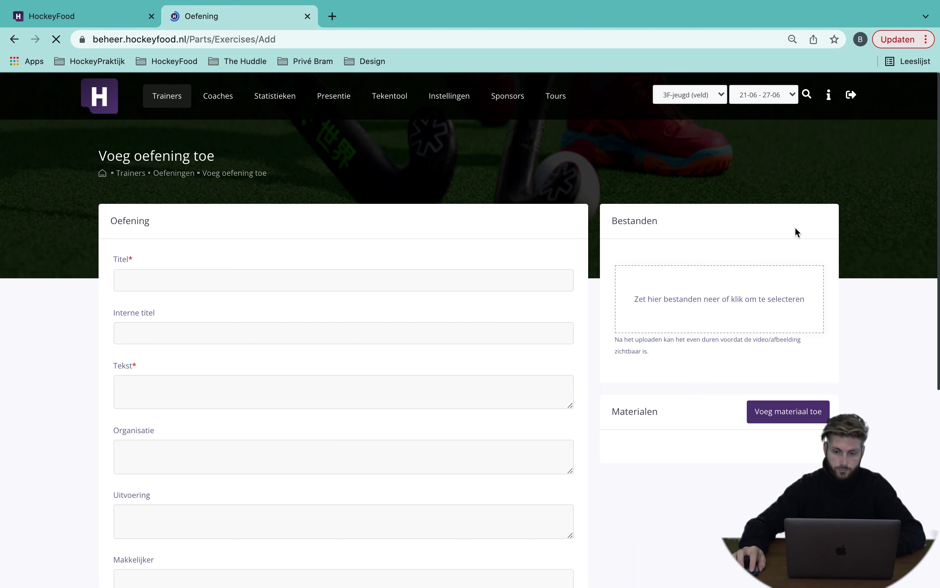
click(358, 287)
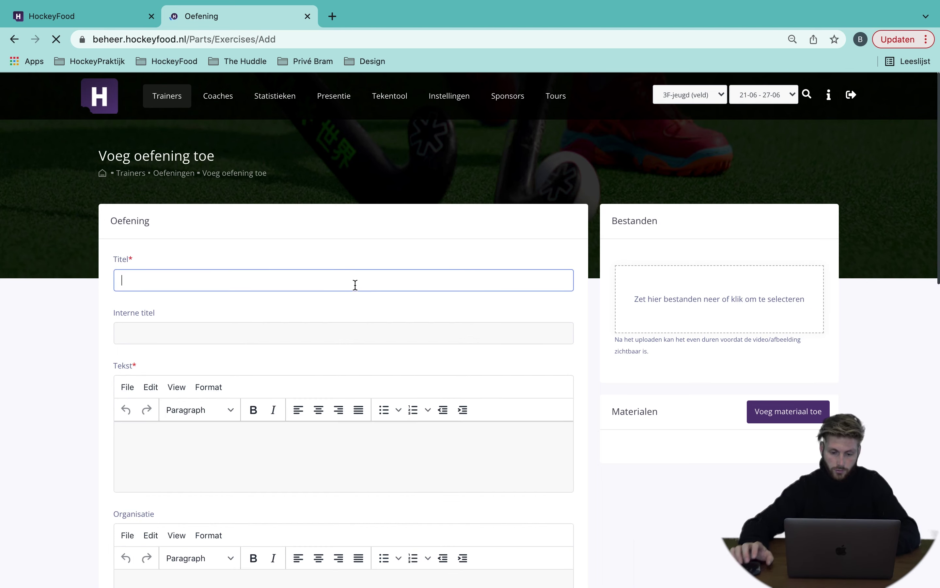
text(Oefening 1)
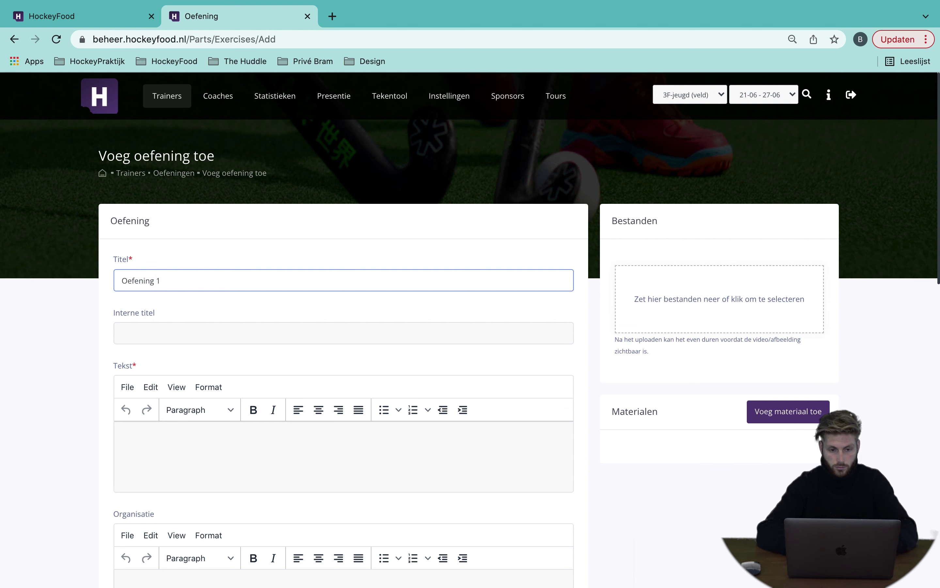
text( aanvallen)
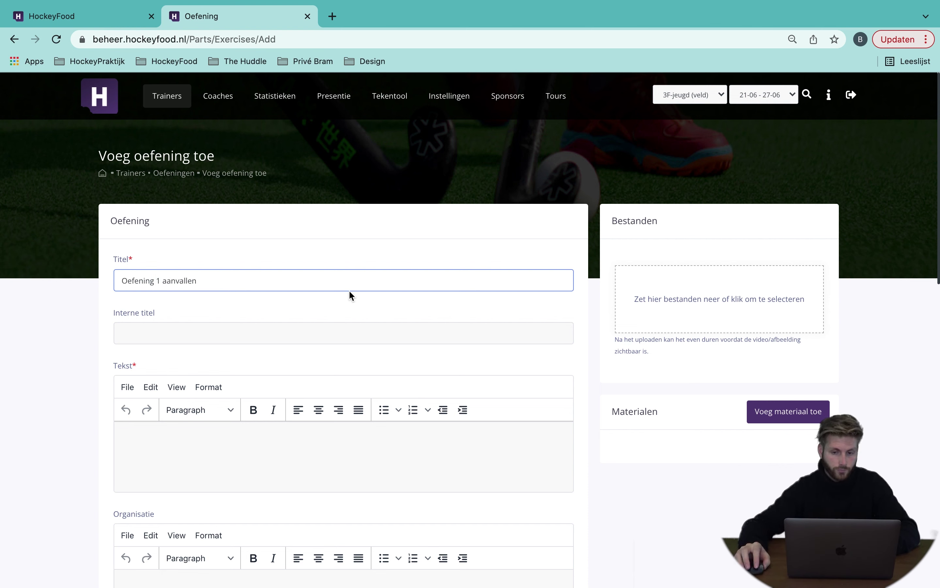
- Enter "We gaan aanvallen" as the exercise's main text (Tekst)
click(278, 429)
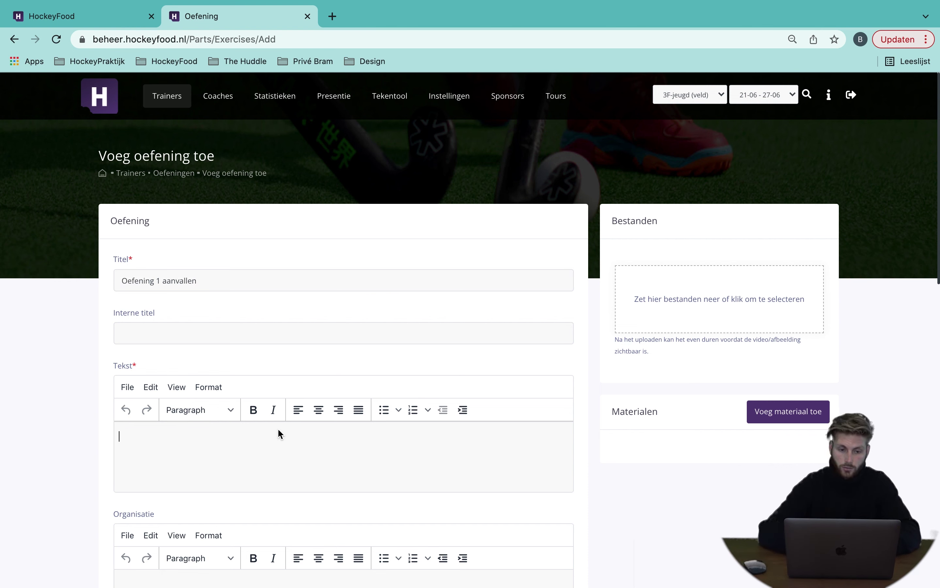
text(We )
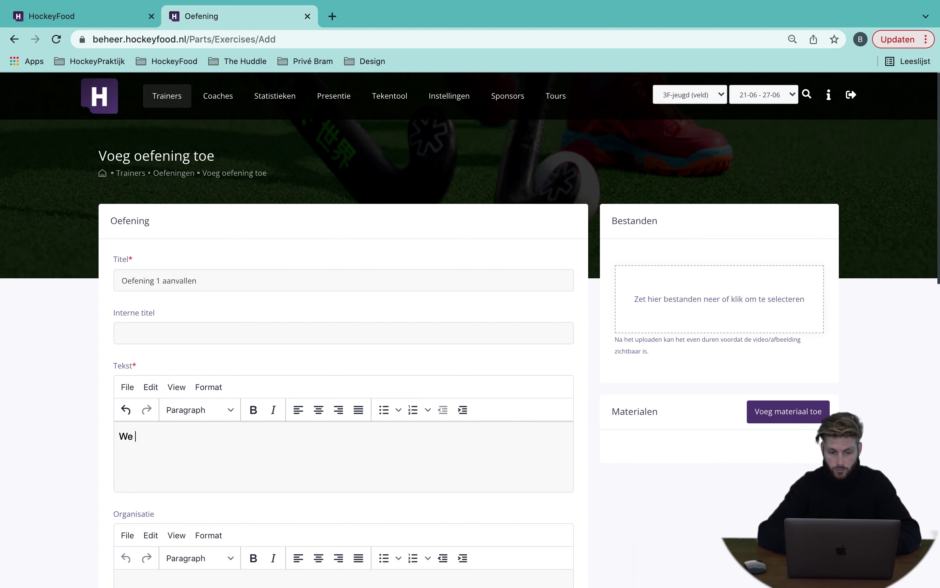
text(gaan aanvallen)
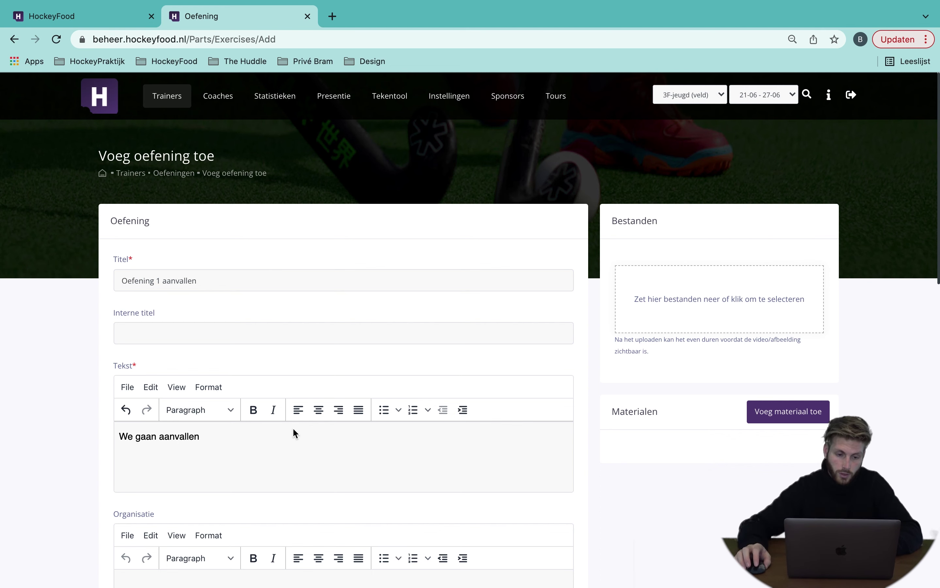
- Fill in Organisatie with "3 teams" and, on a new line, "Per ronde worden er 2 minuten gespeeld"
scroll(282, 445, down, 3)
click(236, 494)
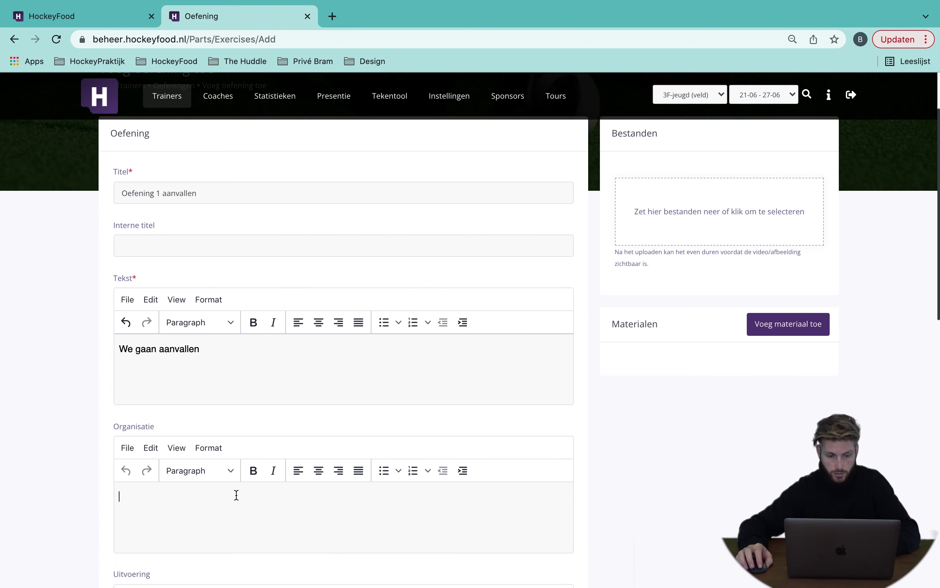
text(3 teams)
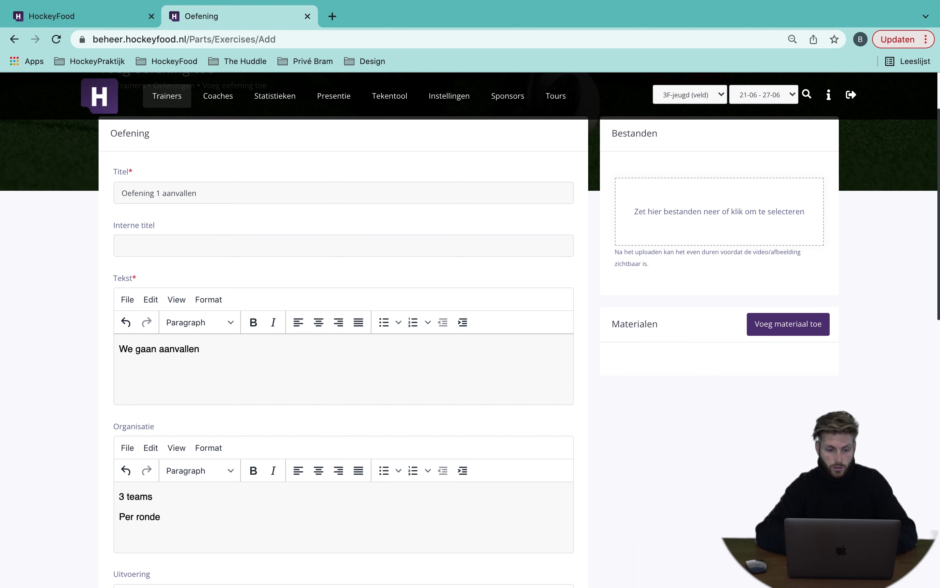
text(er )
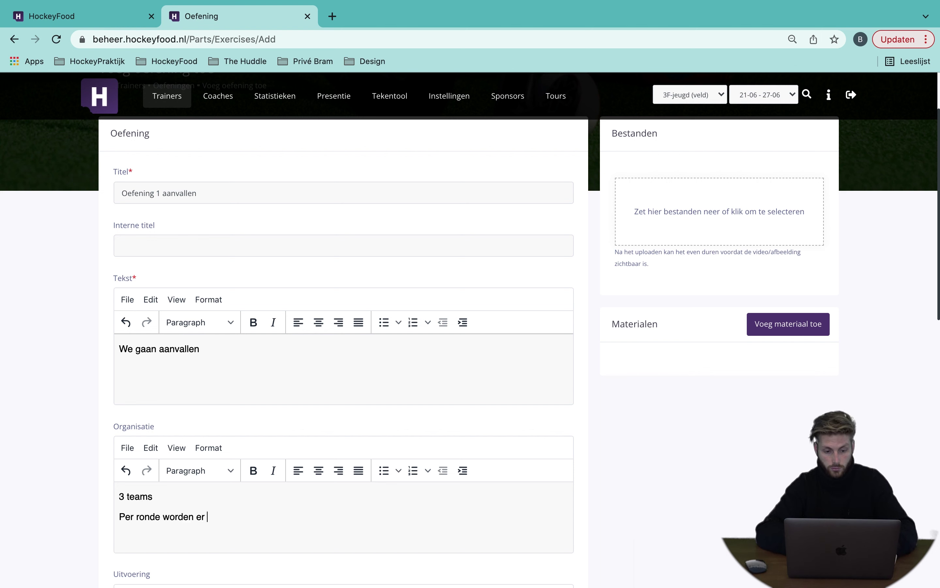
text(2 minuten gespeeld)
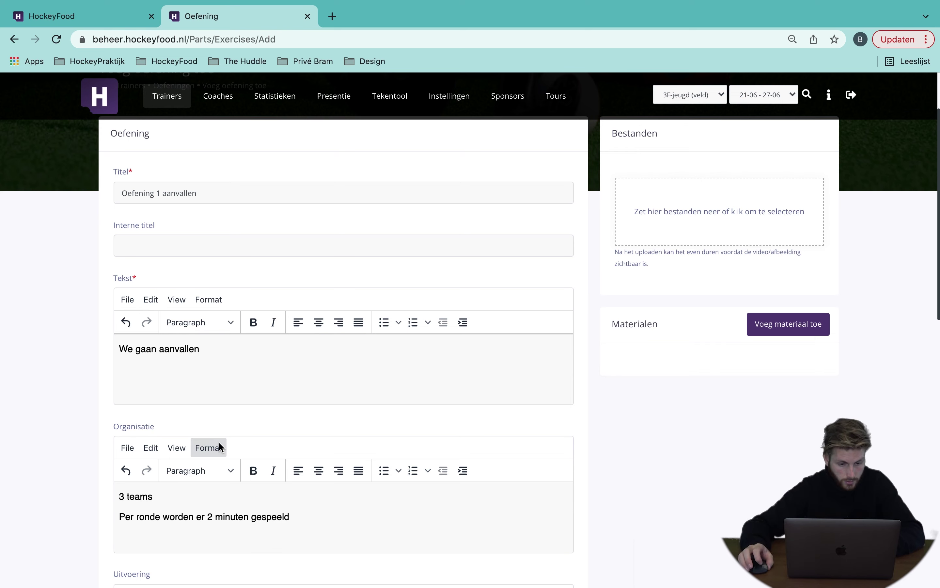
- Add a third line to Organisatie reading "Veld is 20 bij 10 meter"
scroll(219, 446, down, 5)
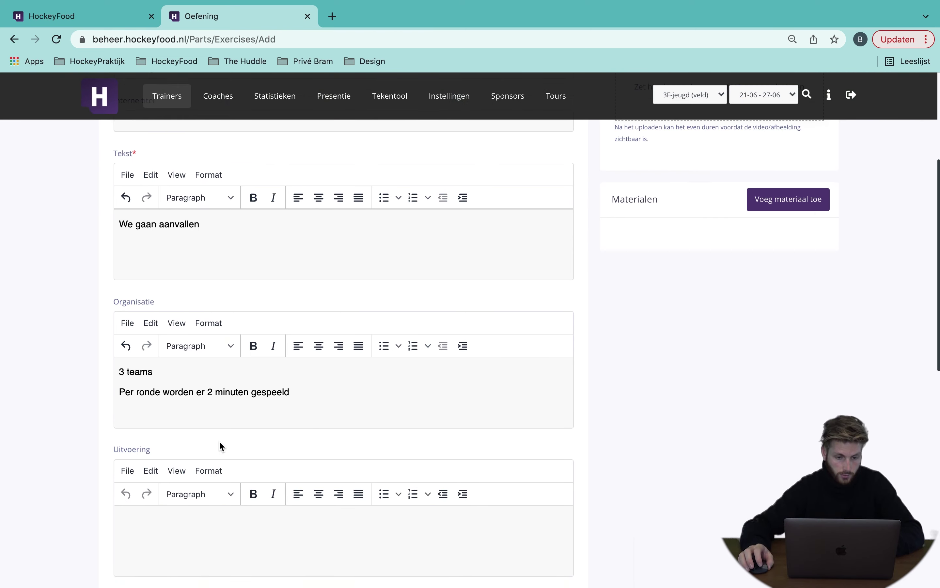
text(speeld)
key(Return)
text(Veld is)
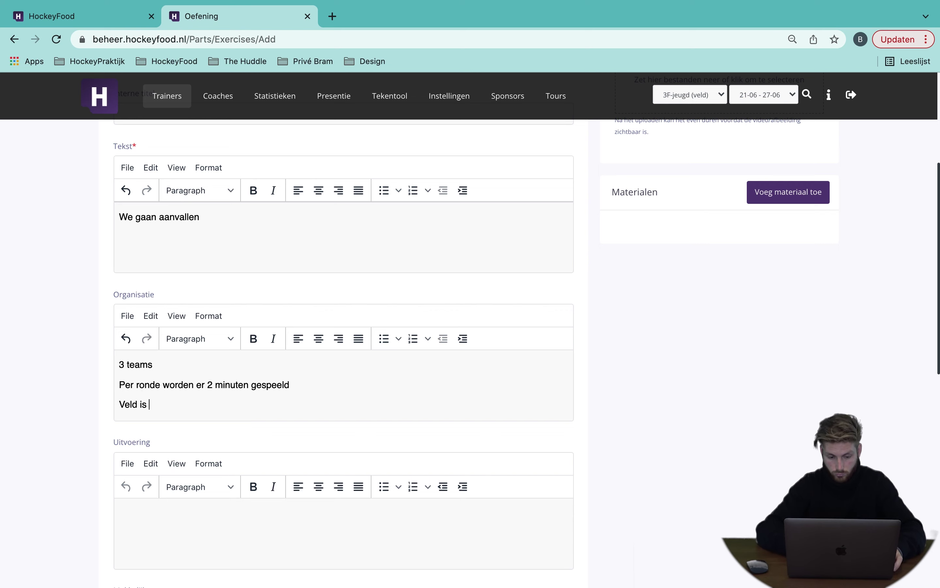
text( 2)
key(BackSpace)
text(20 bij)
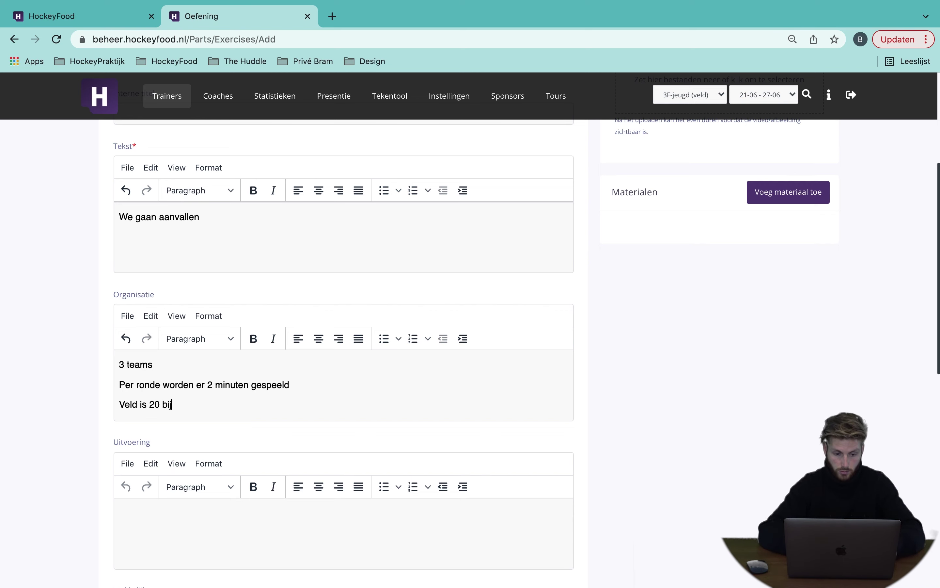
text( 10 meter)
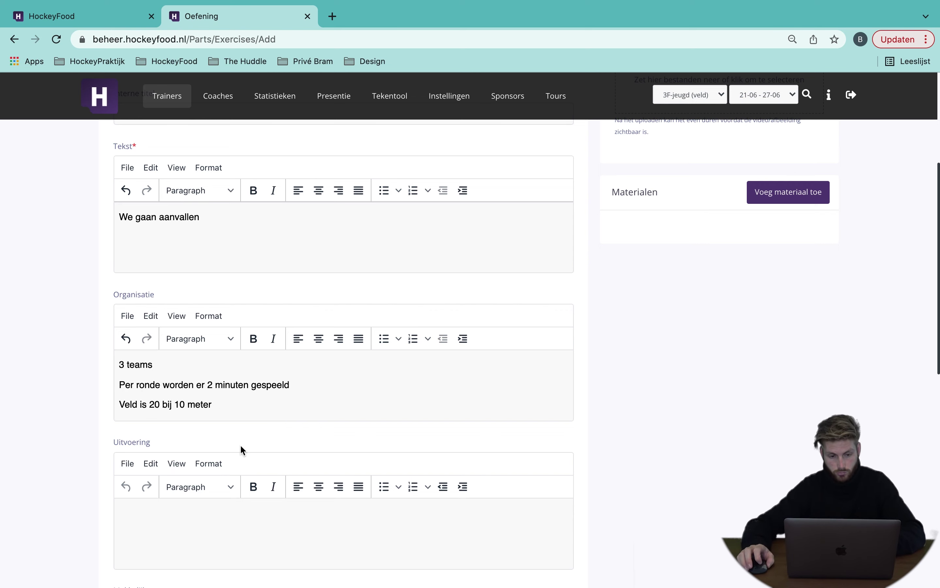
- Enter "Team blauw start tegen geel." as the first line of Uitvoering
scroll(241, 448, down, 3)
click(204, 435)
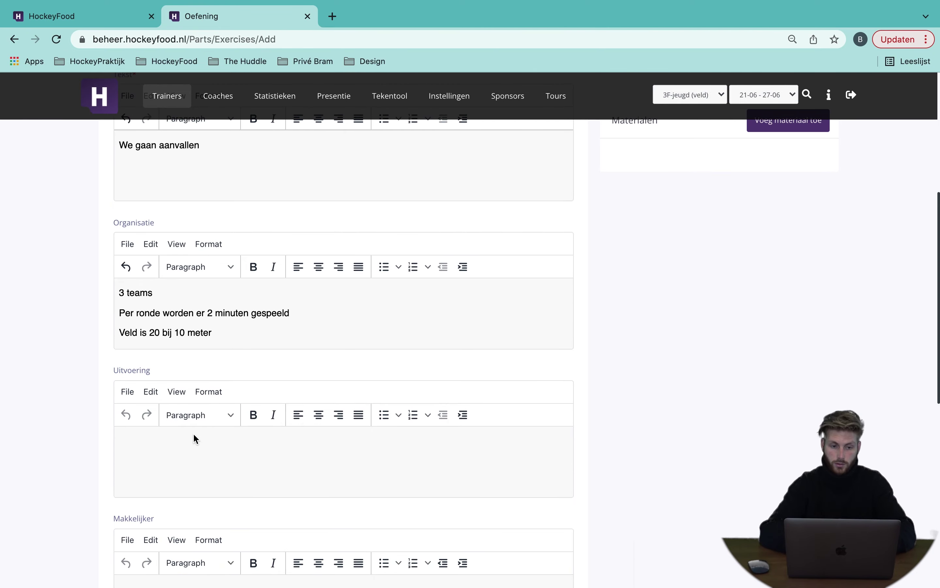
text(Tea)
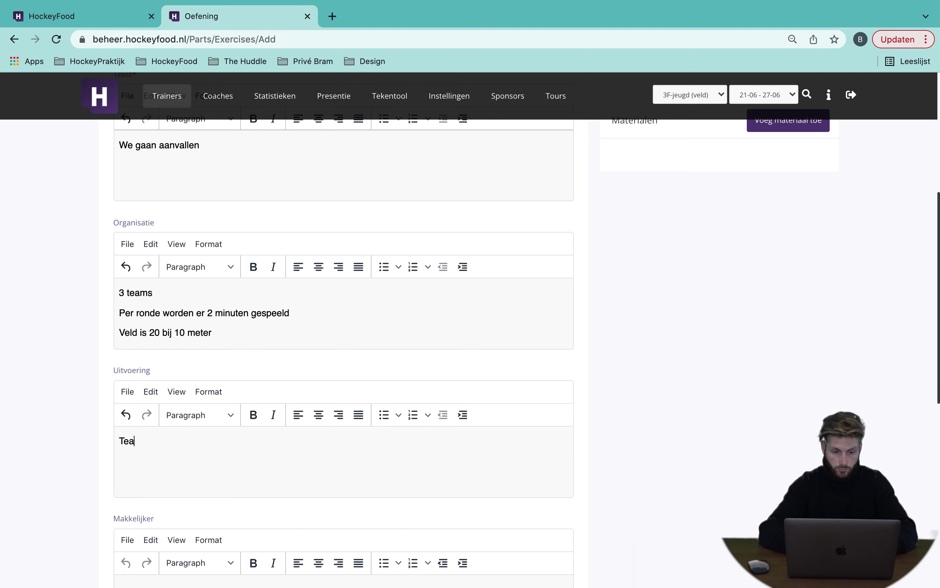
text(m blauw)
key(alt+BackSpace)
text(blauw sta)
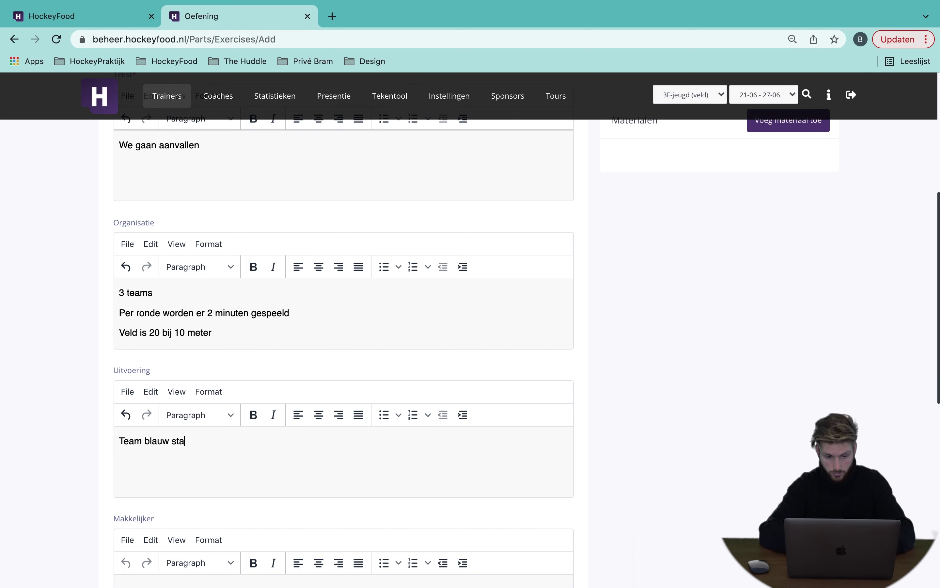
text(rt tegen)
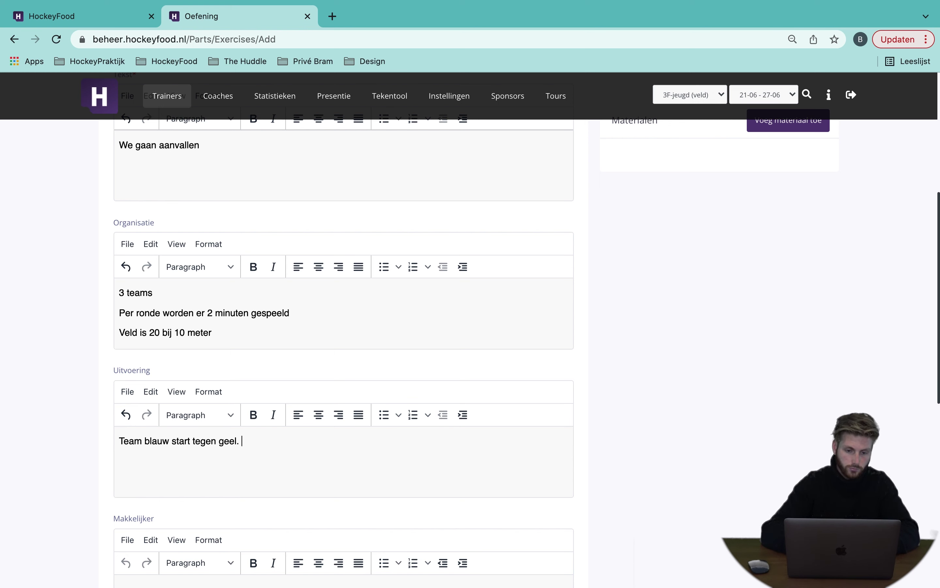
text( geel.)
key(Return)
- Add a second line to Uitvoering reading "Het team dat scoort mag blijven staan."
text(W)
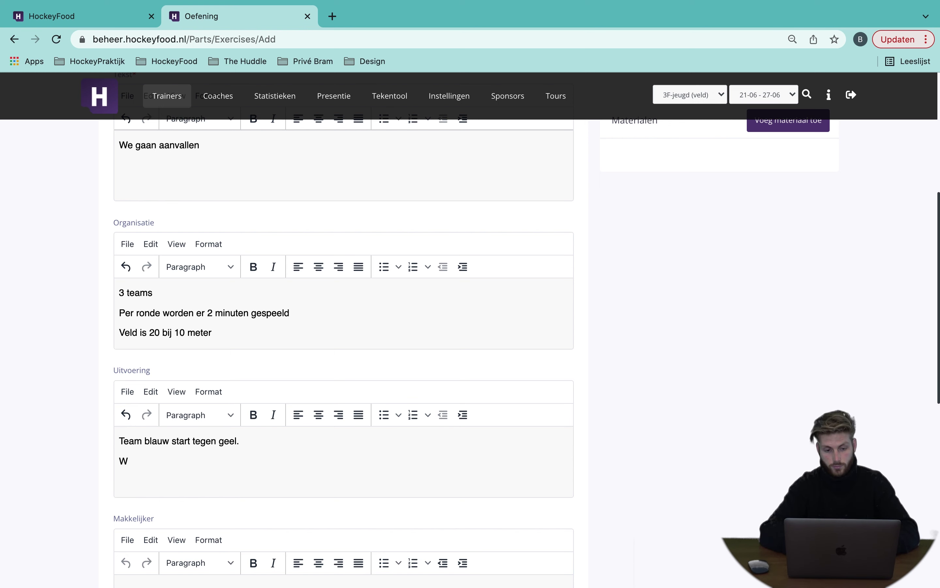
key(XF86AudioLowerVolume)
key(BackSpace)
text(Het team da)
key(BackSpace)
key(BackSpace)
key(BackSpace)
key(BackSpace)
text(m dat scoort mag blijven staan.)
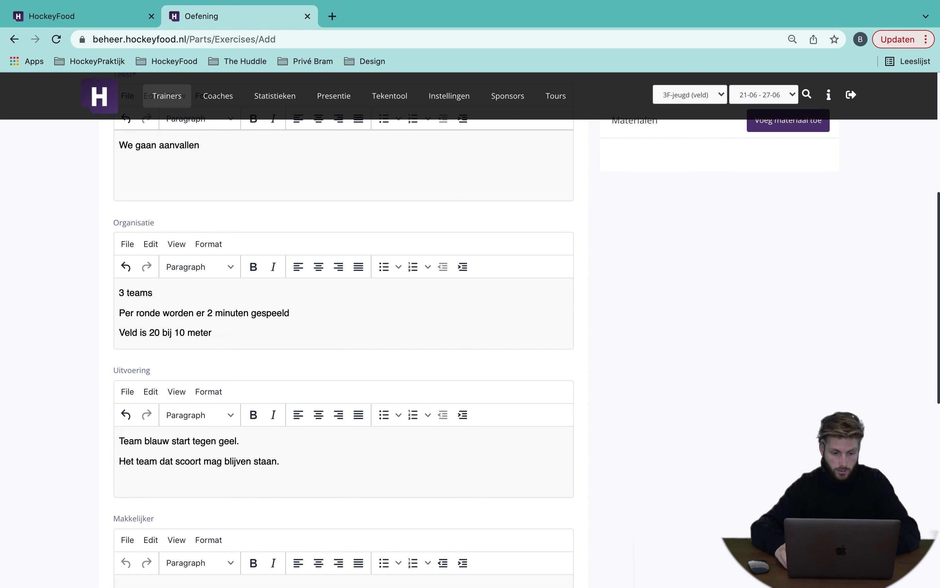
- Add to Uitvoering the line "Wordt er na 2 minuten geen goal gemaakt, gaat het team dat het langste in het veld staat eruit."
text(Wor)
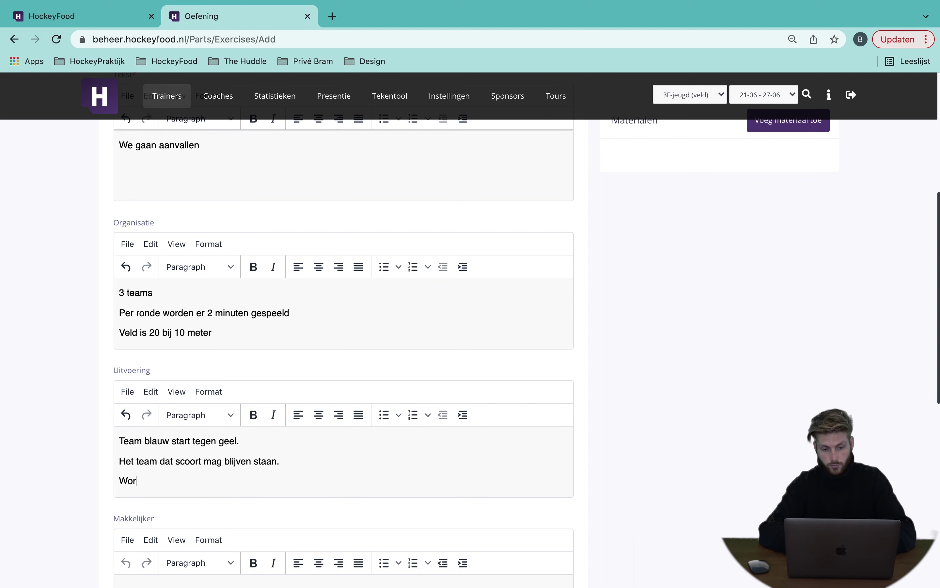
text(dt er na 2 minuten geen goal gema)
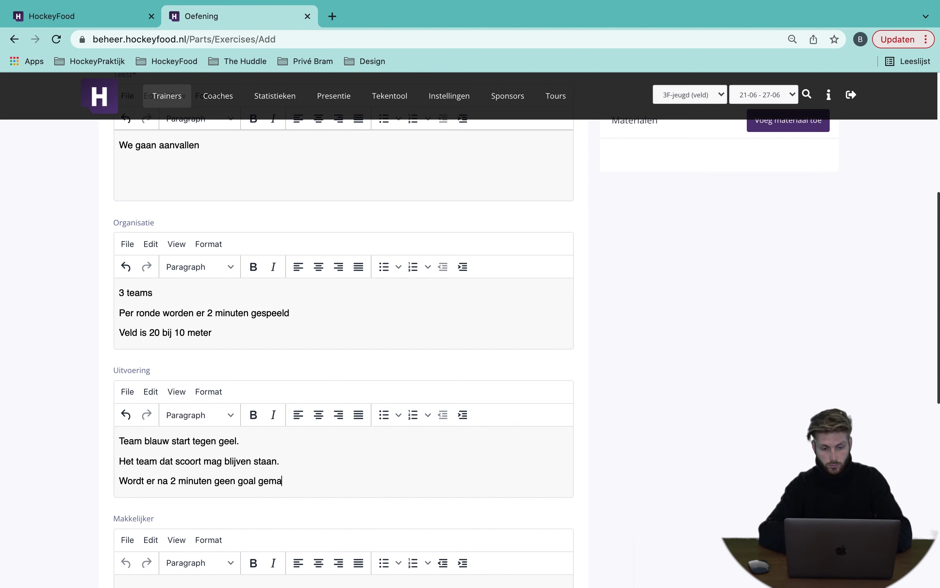
text(akt, gaat het )
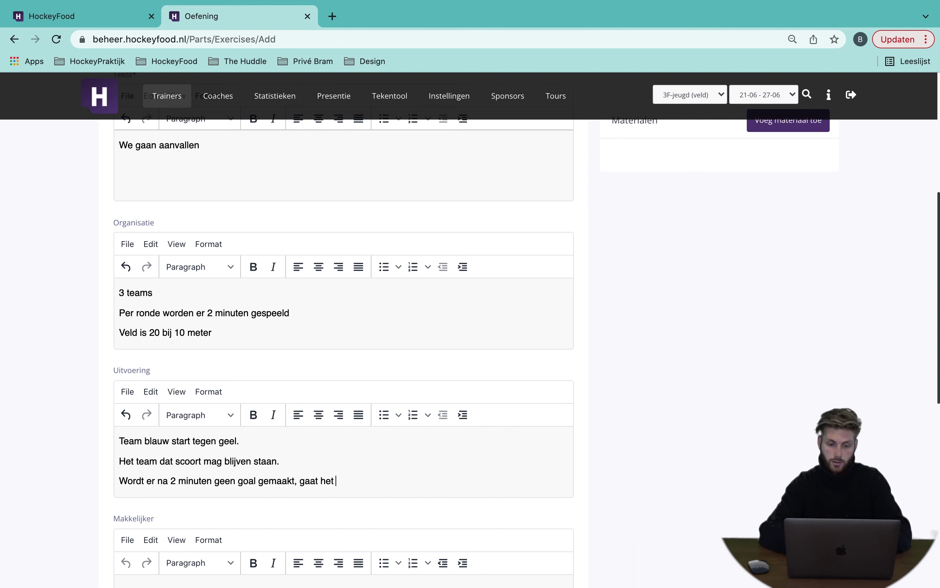
text(team dat het langste in het veld)
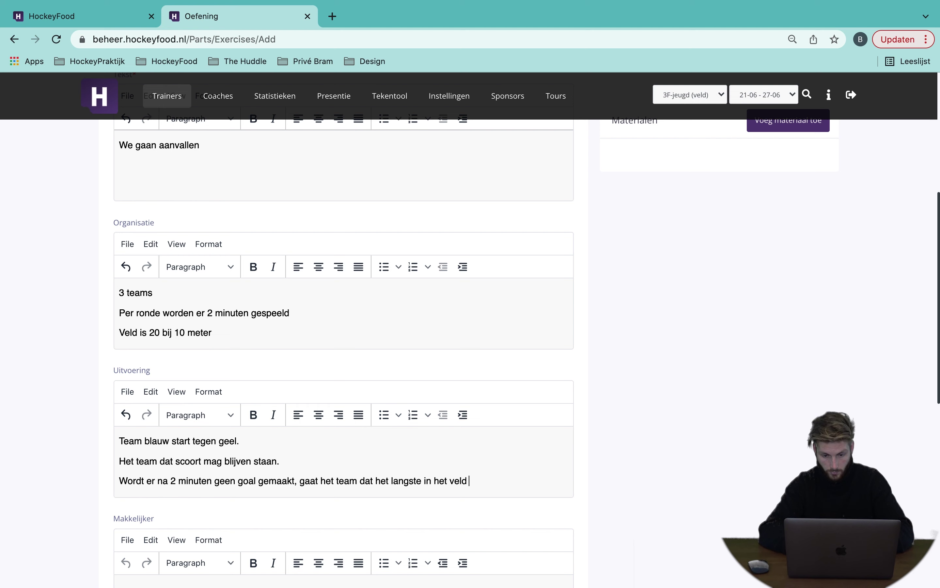
text( staat eruit.)
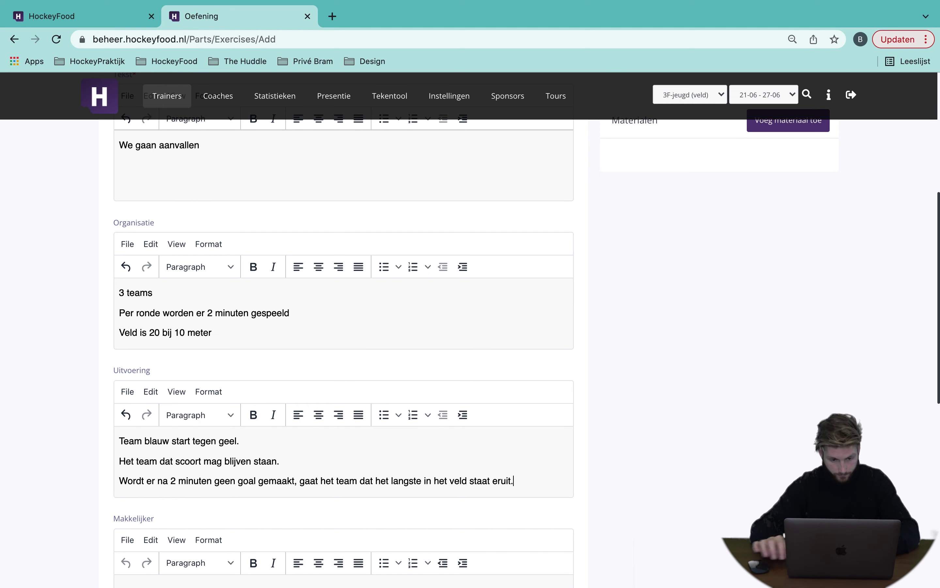
- Enter "Maak het veld groter" as the easier variation (Makkelijker) of the exercise
scroll(270, 436, down, 6)
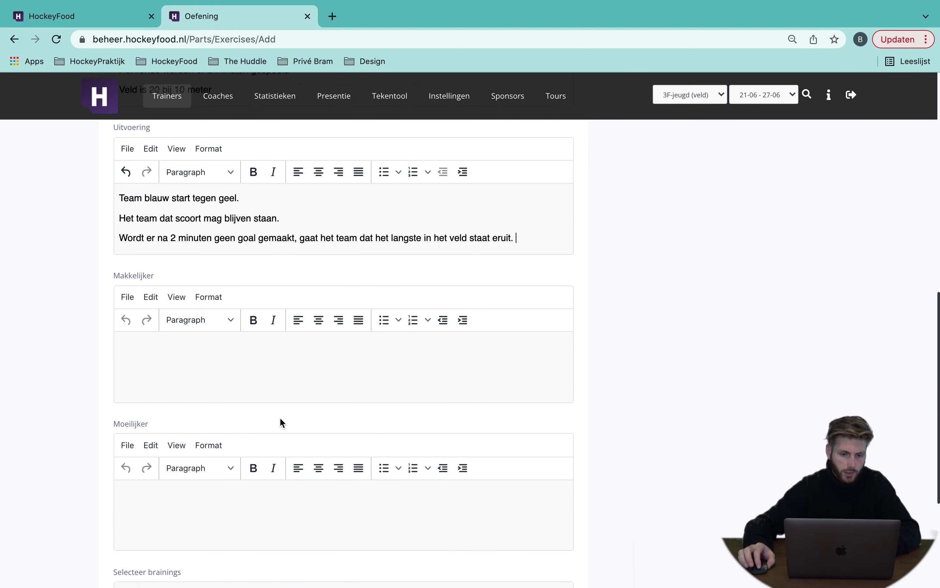
scroll(277, 404, down, 2)
click(243, 310)
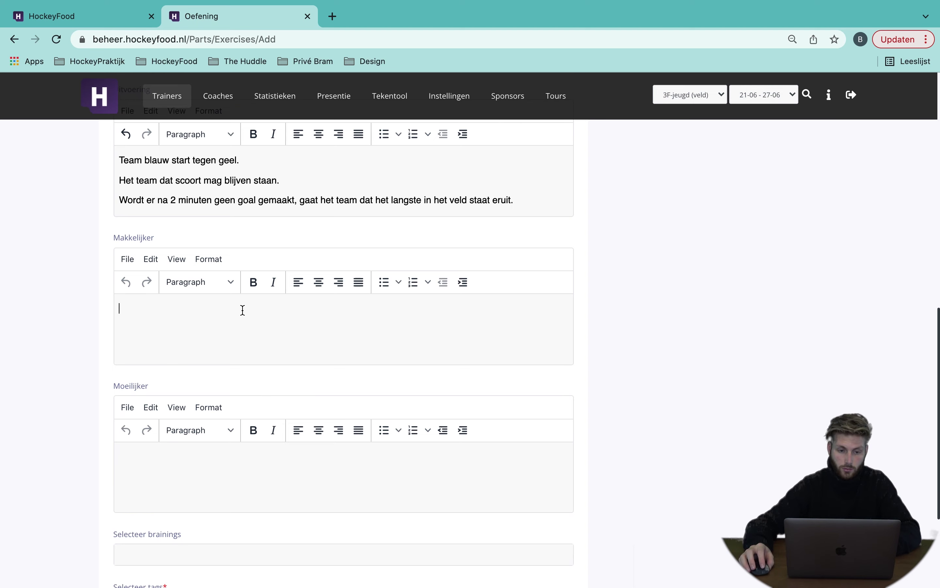
text(Maak het veld groter)
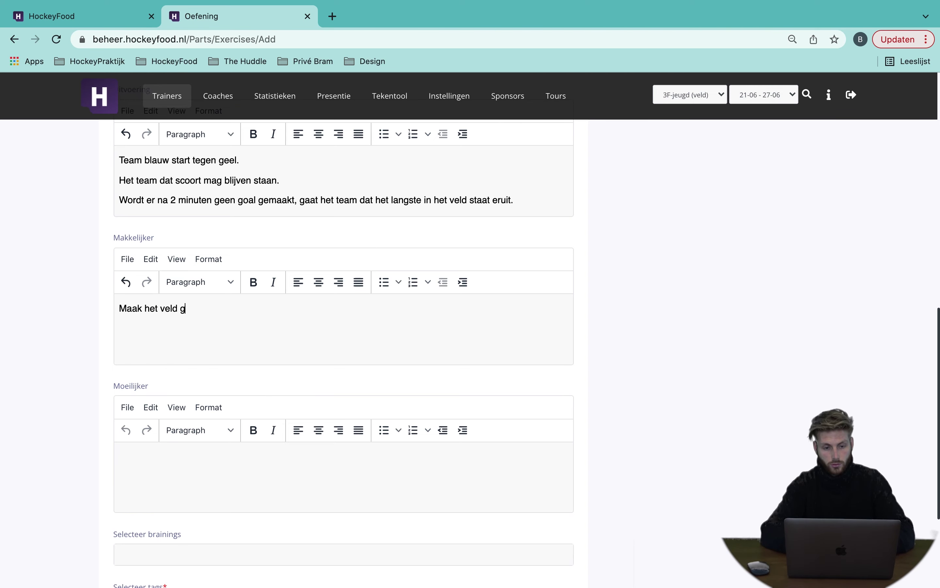
- Enter "Maak van 2 minuten 1 minuut." as the harder variation (Moeilijker) of the exercise
click(202, 454)
text(Zet een)
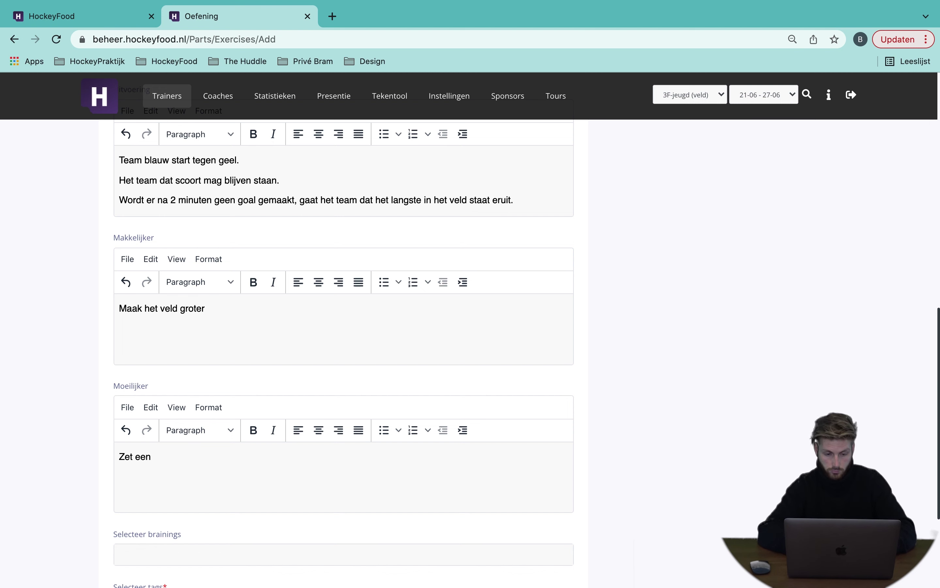
text(Maak van 2 minuten 1 minuut.)
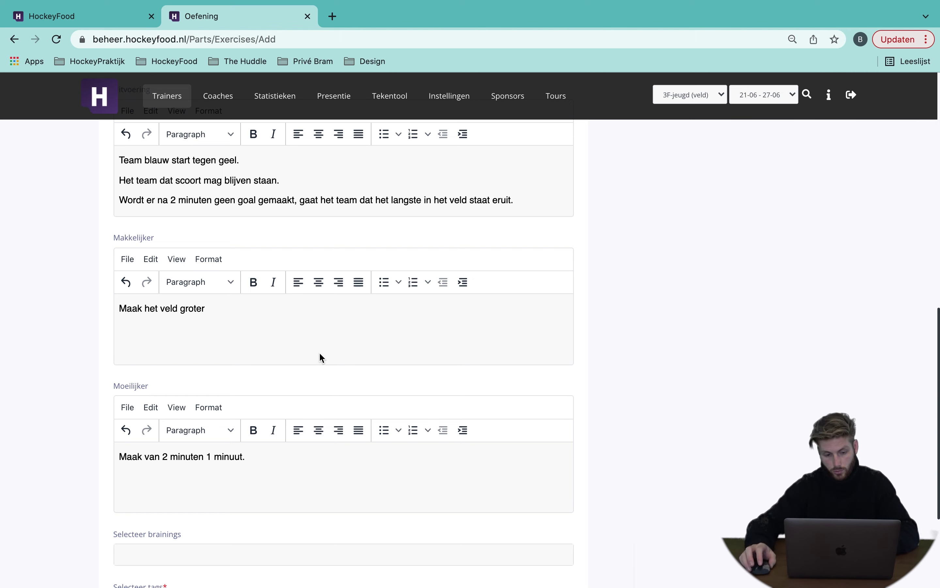
- Attach the image "Verdedigen in de cirkel bij aanval over de zijkant.jpg" from the Bureaublad folder to the exercise's files
scroll(184, 429, down, 5)
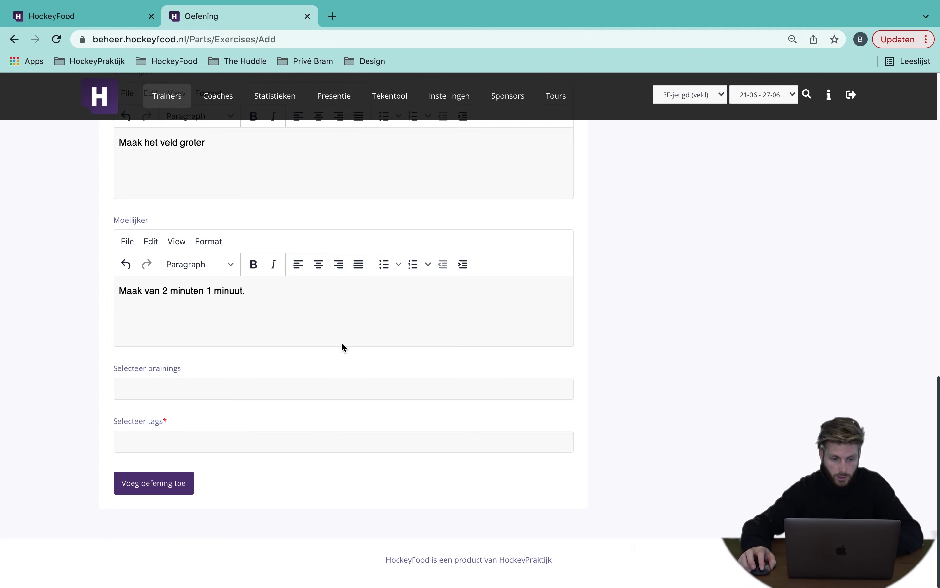
scroll(343, 335, up, 12)
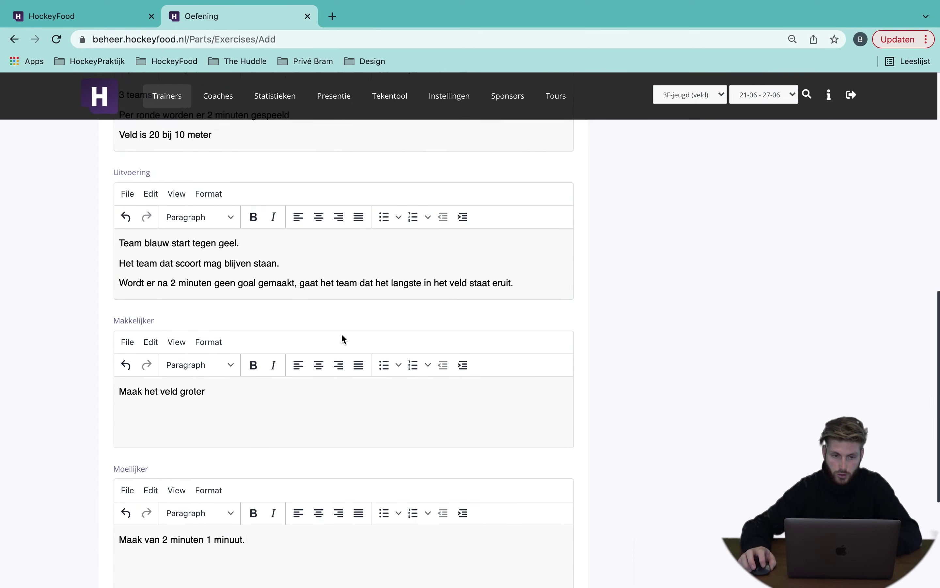
scroll(341, 335, up, 8)
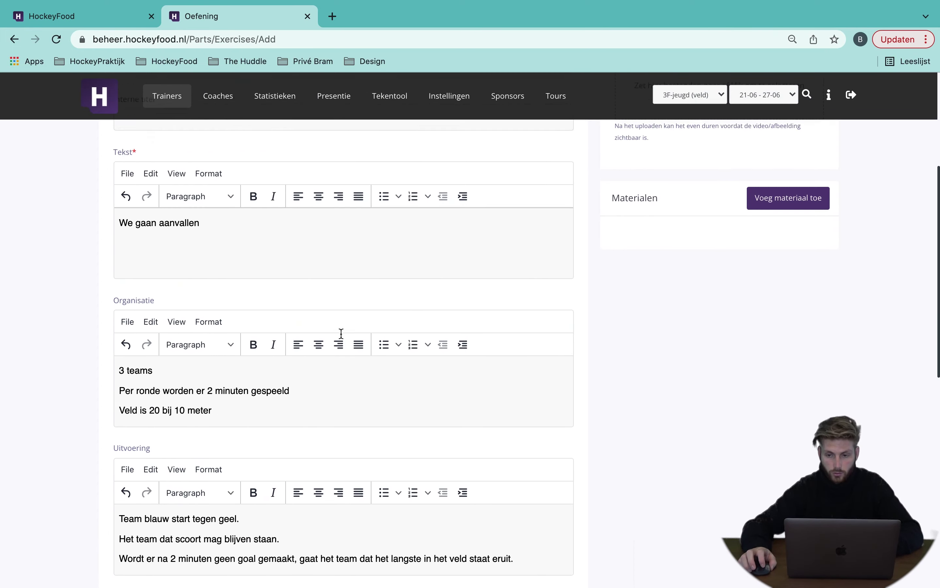
scroll(341, 335, up, 2)
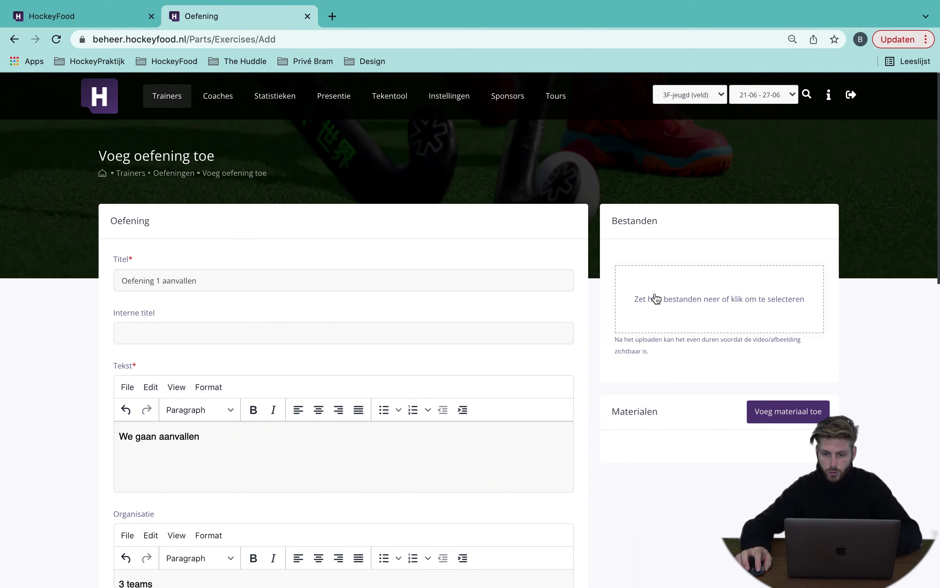
click(671, 302)
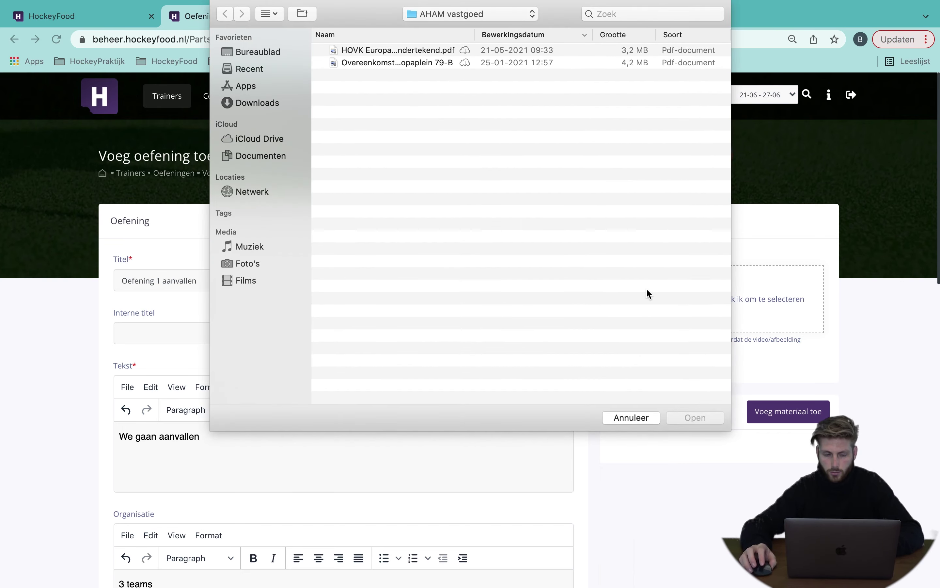
click(278, 49)
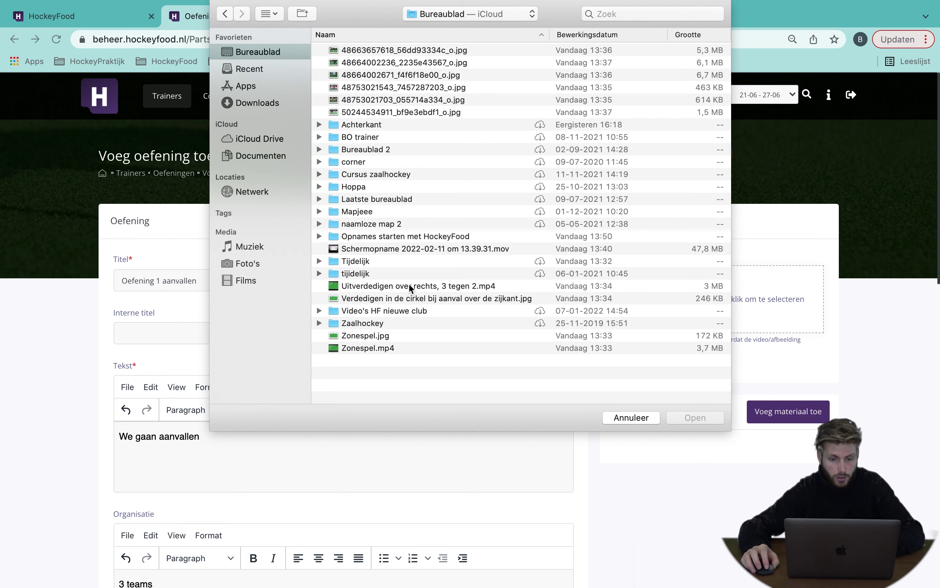
double_click(403, 296)
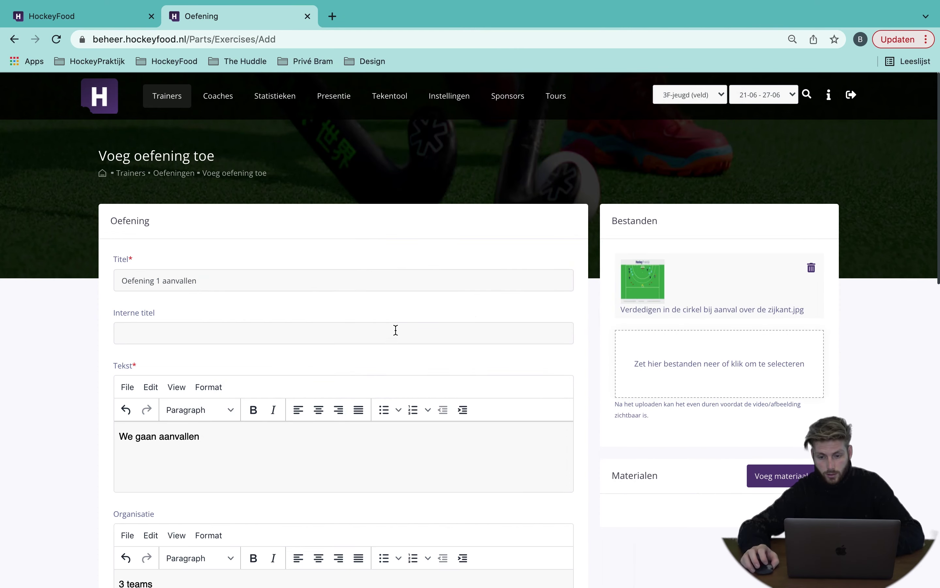
- Look over the completed exercise form and try to submit it without any tags
scroll(272, 321, down, 4)
scroll(272, 321, down, 15)
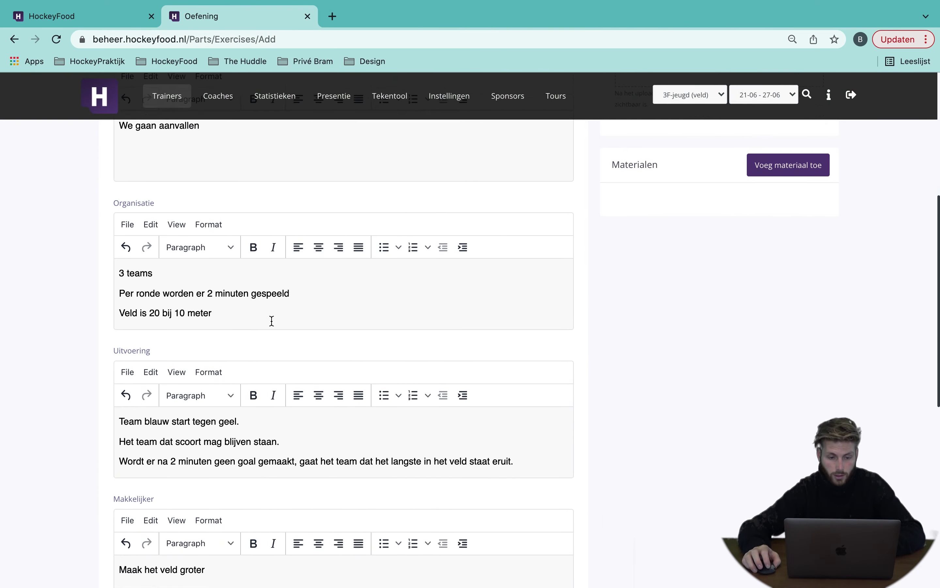
scroll(272, 321, up, 20)
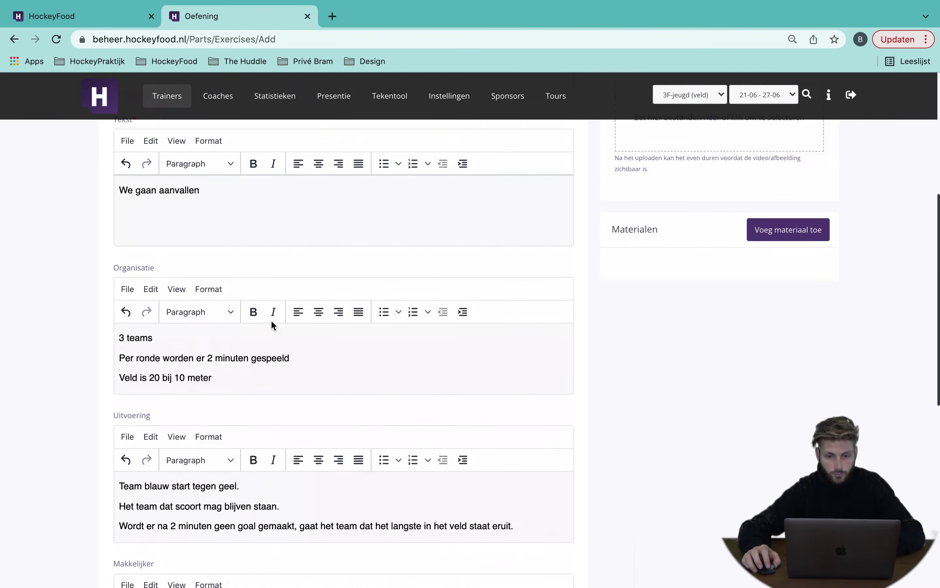
scroll(338, 363, down, 15)
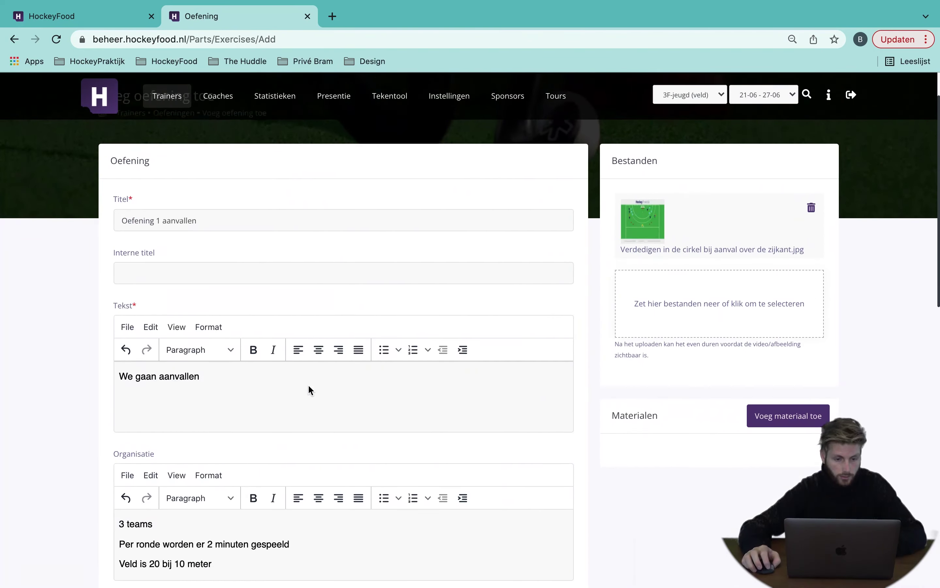
scroll(311, 381, down, 4)
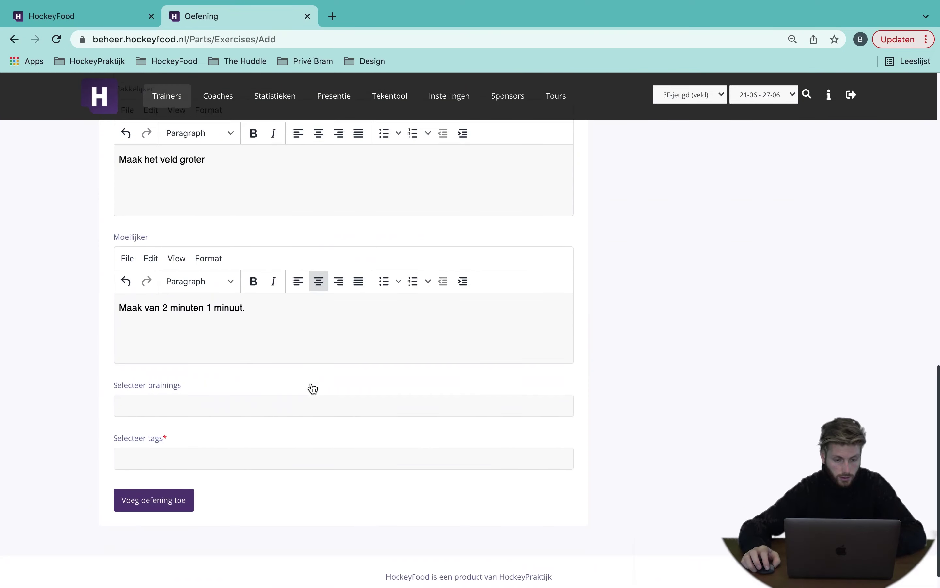
click(179, 484)
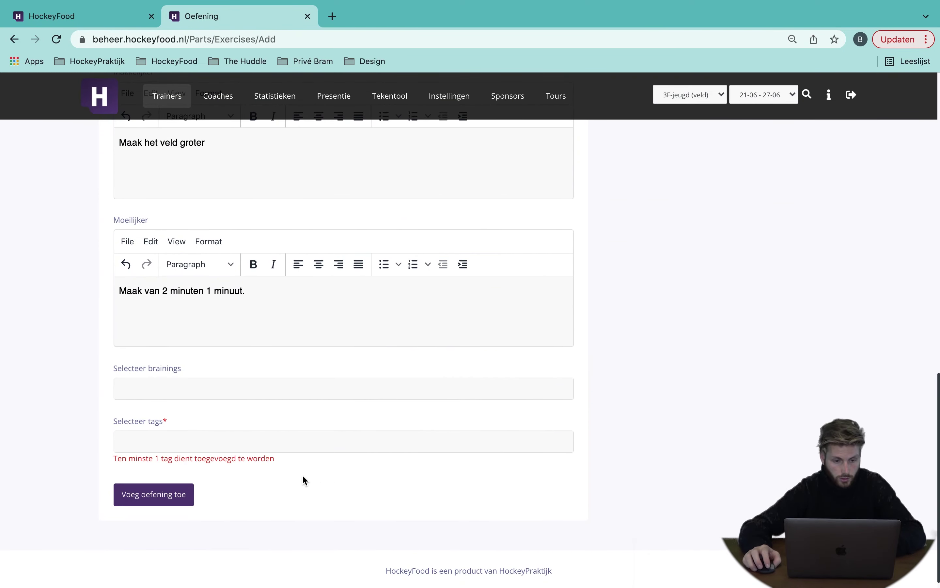
- Tag the exercise with "1 tegen 1 aanvallend" and submit it to the club exercises
click(190, 445)
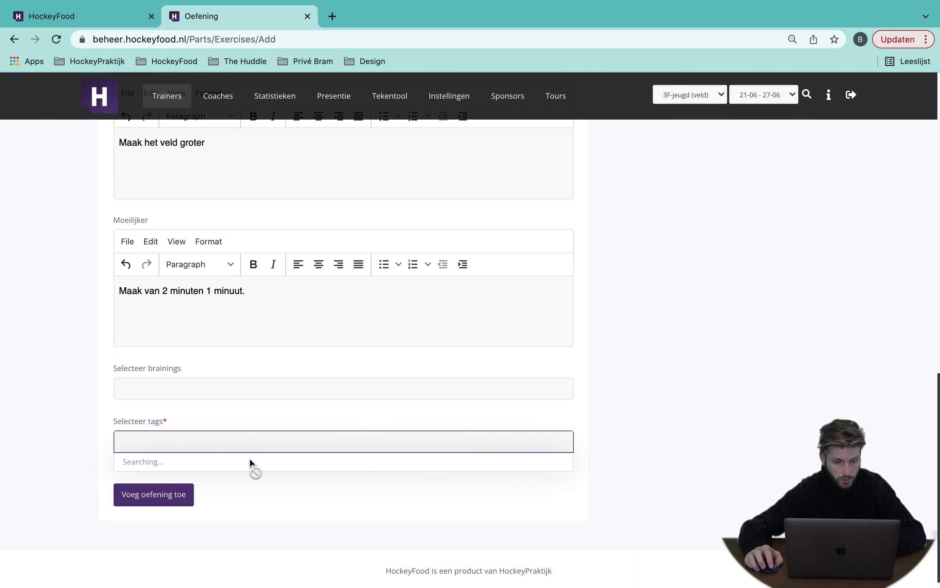
scroll(210, 435, down, 1)
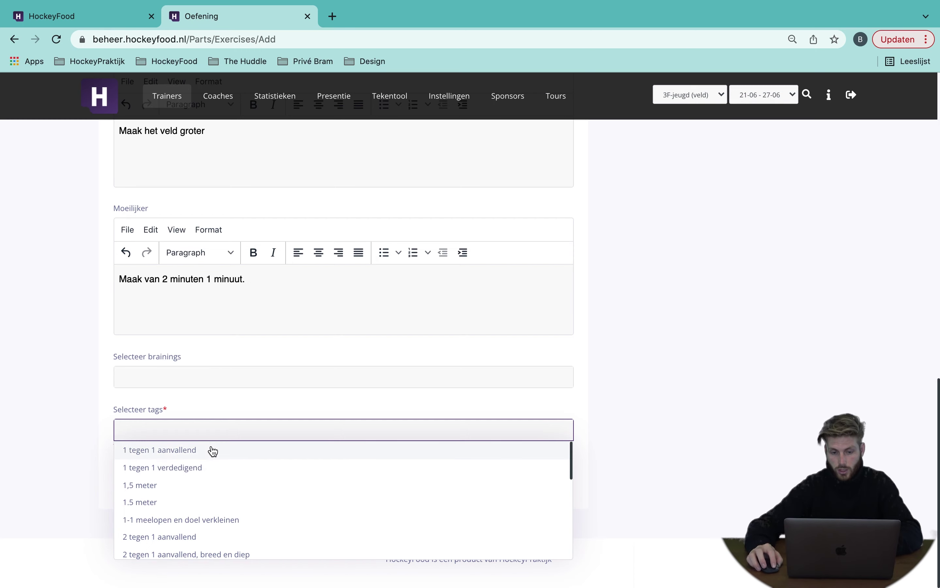
click(202, 451)
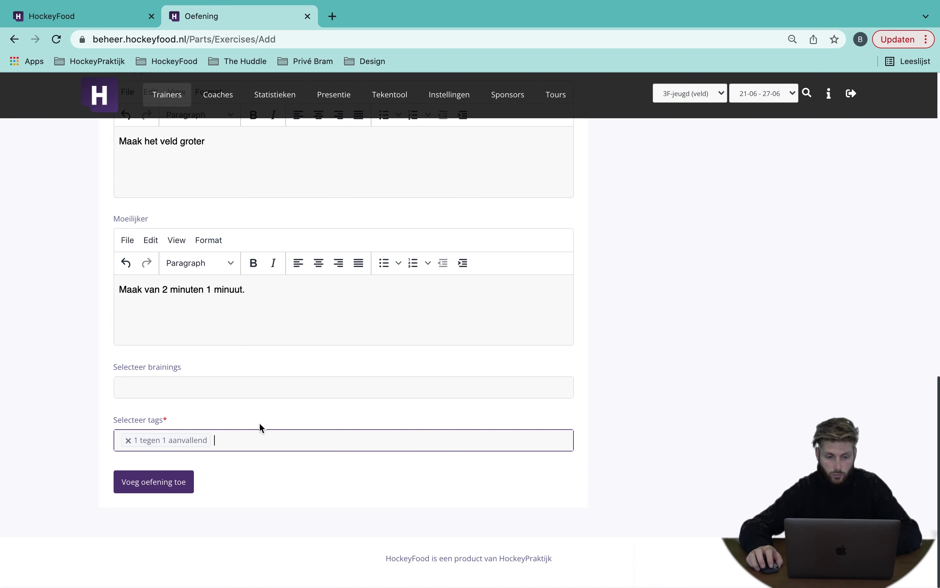
click(159, 482)
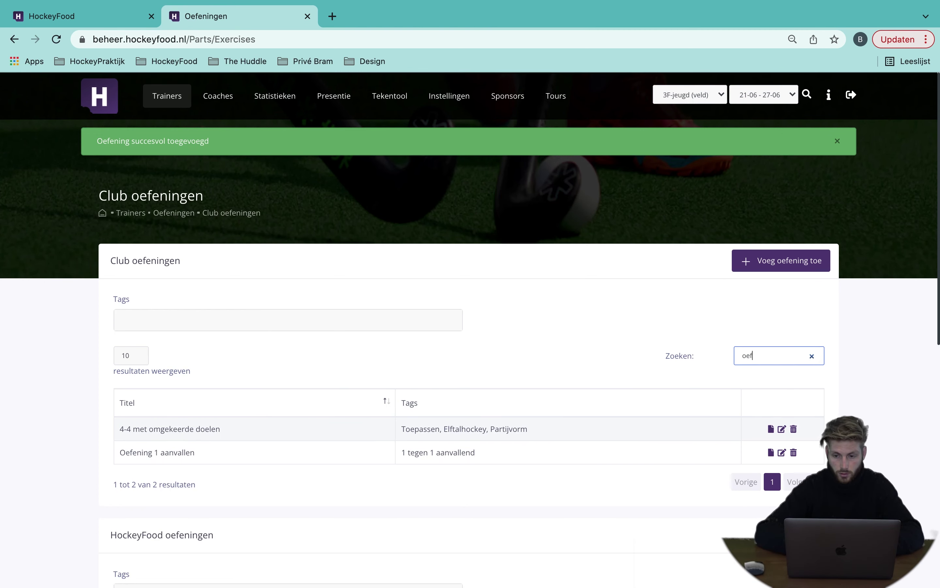
- Search the club exercises for "oefening" and review the details page of "Oefening 1 aanvallen", including its attached image
text(ening)
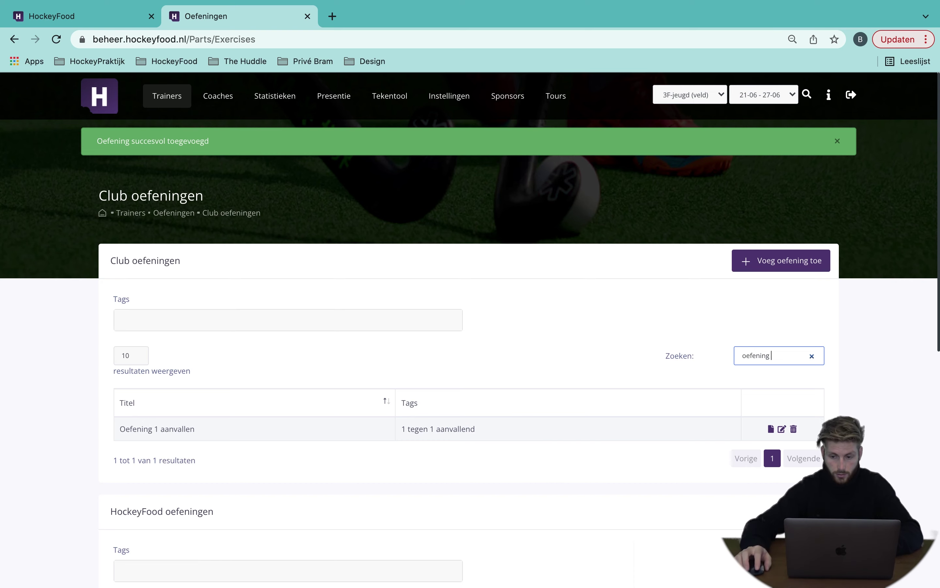
click(771, 429)
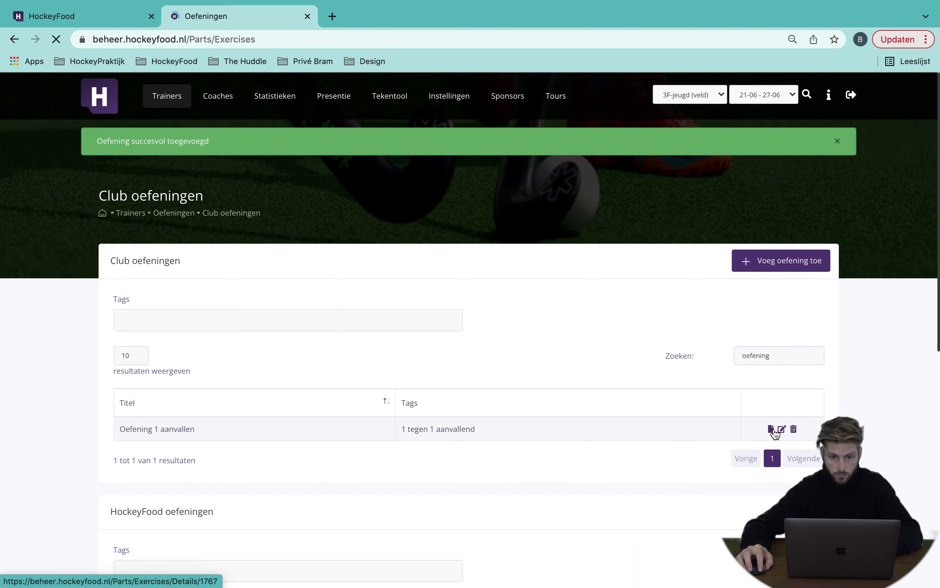
scroll(456, 439, down, 2)
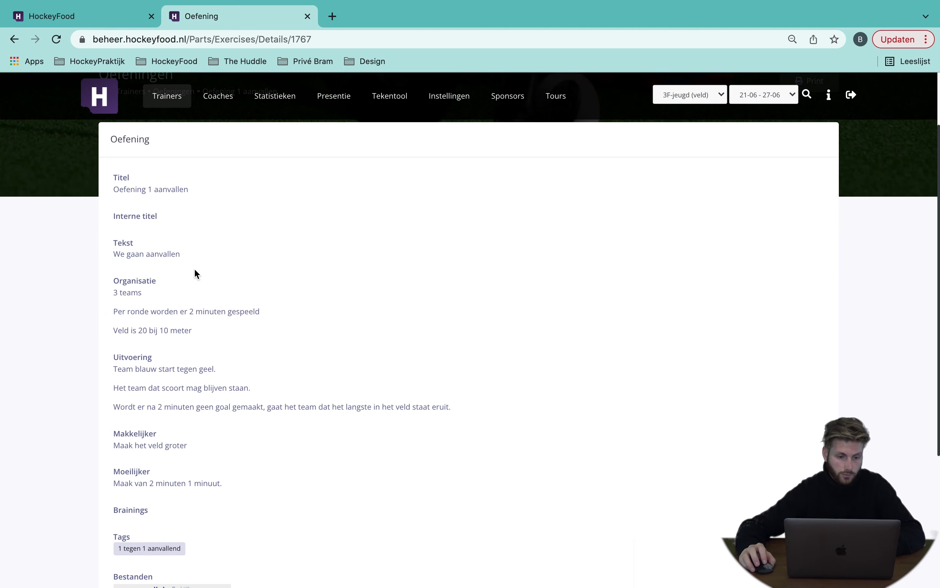
scroll(260, 404, down, 3)
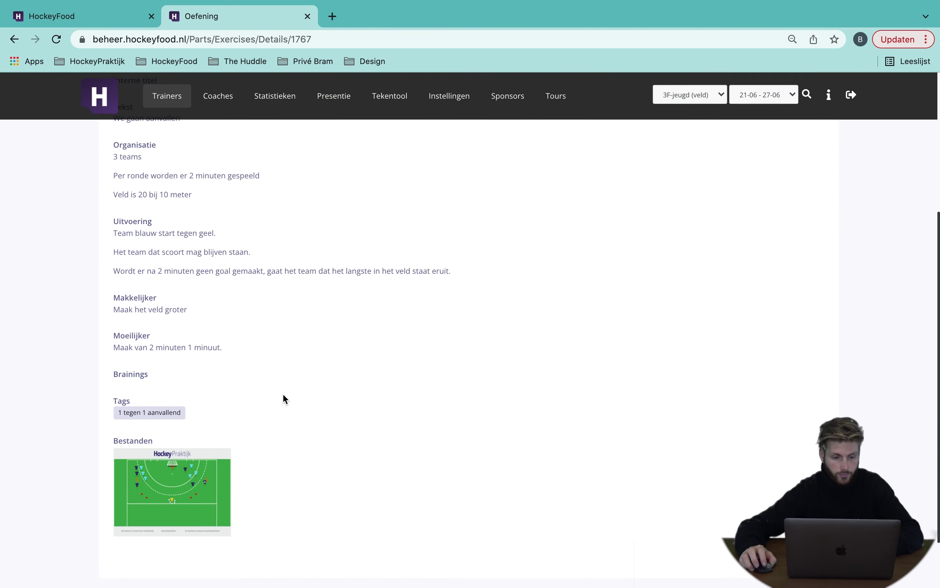
scroll(497, 408, down, 1)
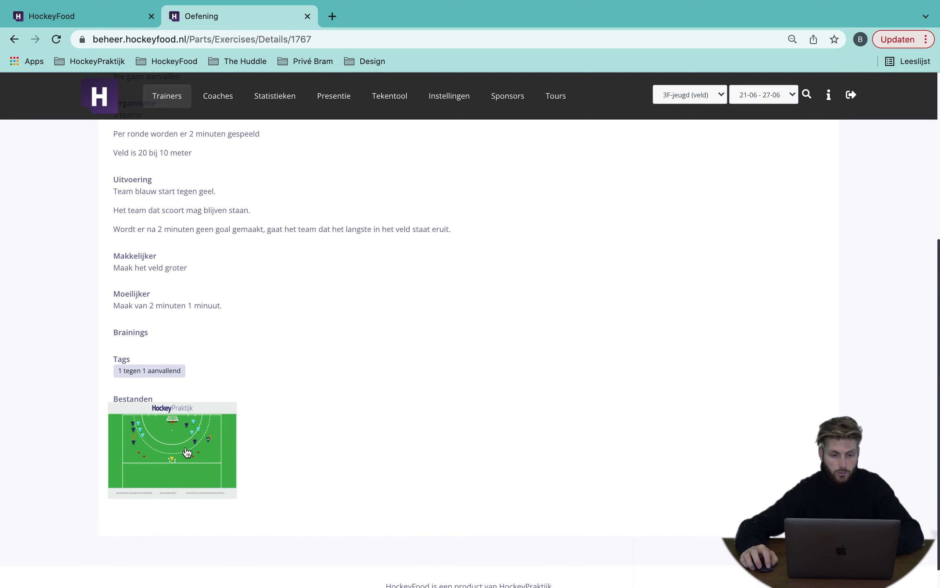
scroll(184, 408, up, 10)
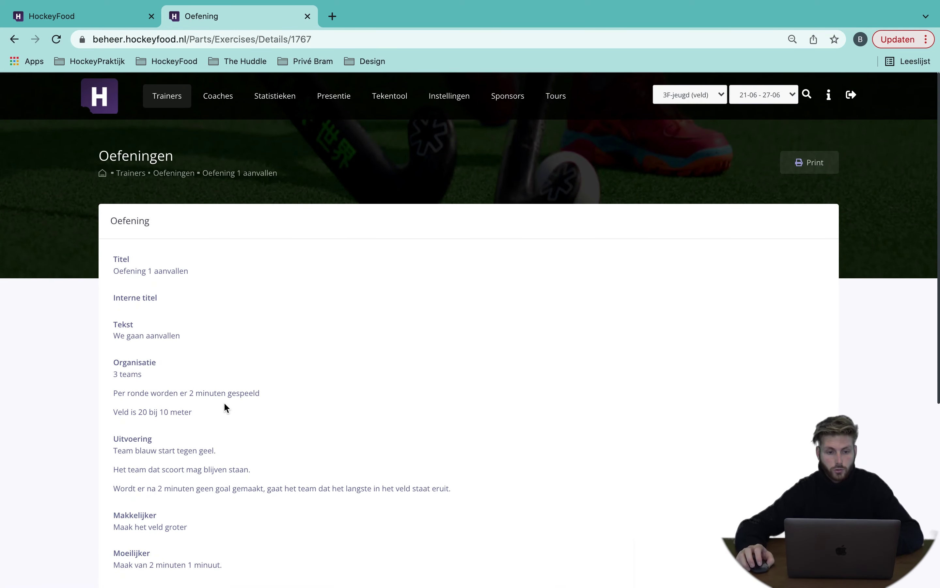